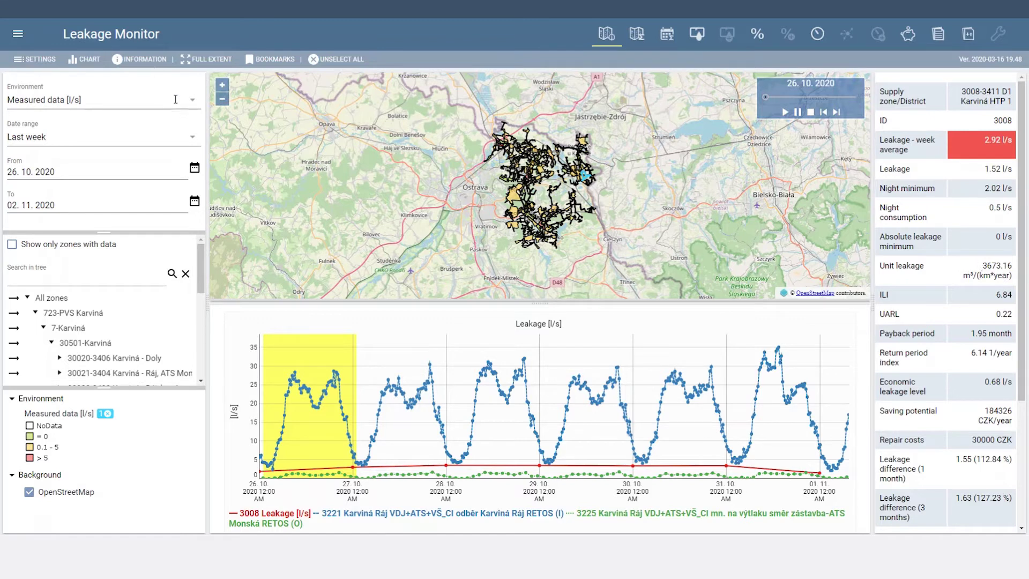
- Set the map's environment to Leakage [l/s] and its date range to Last month
click(191, 101)
click(152, 129)
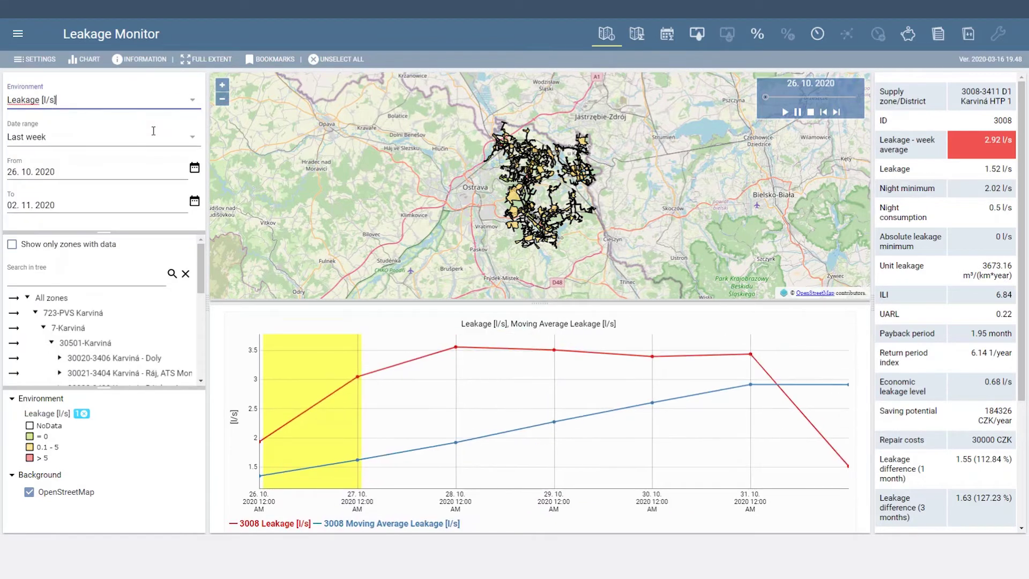
click(157, 137)
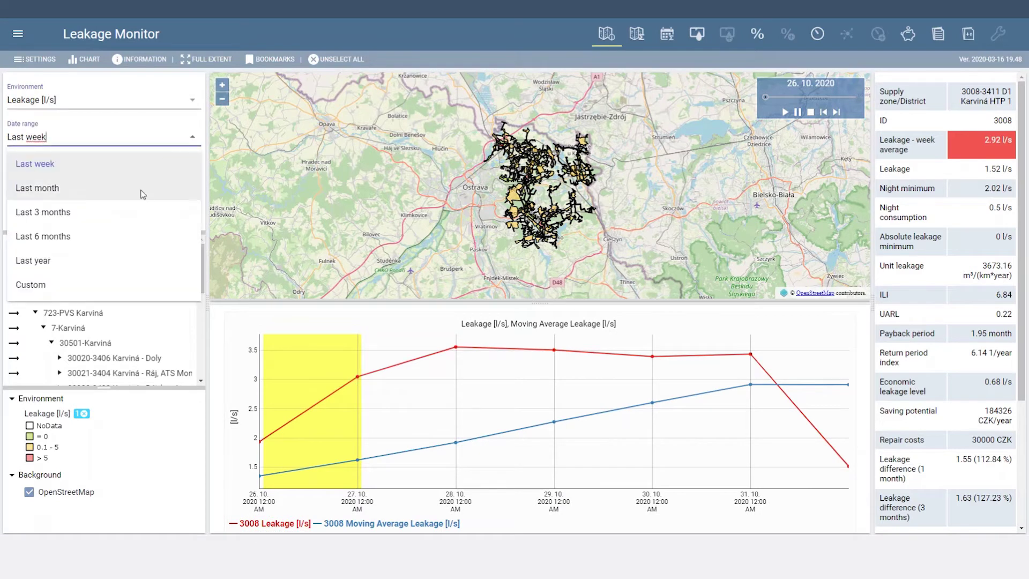
click(140, 189)
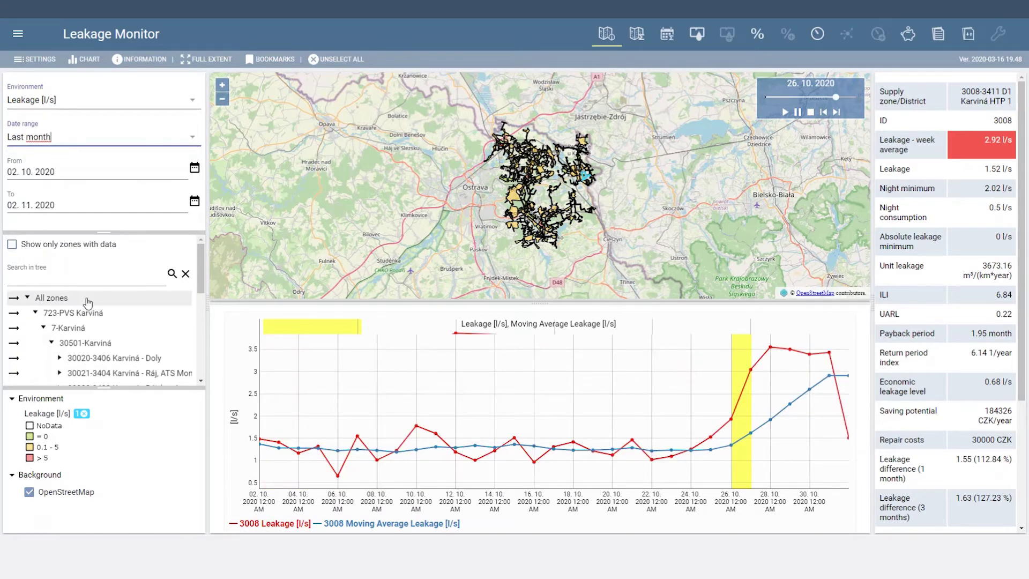
- Display the leakage of 723-PVS Karviná, 30020-3406 Karviná - Doly and 3008-3411 D1 Karviná HTP 1 using the zone tree
click(15, 315)
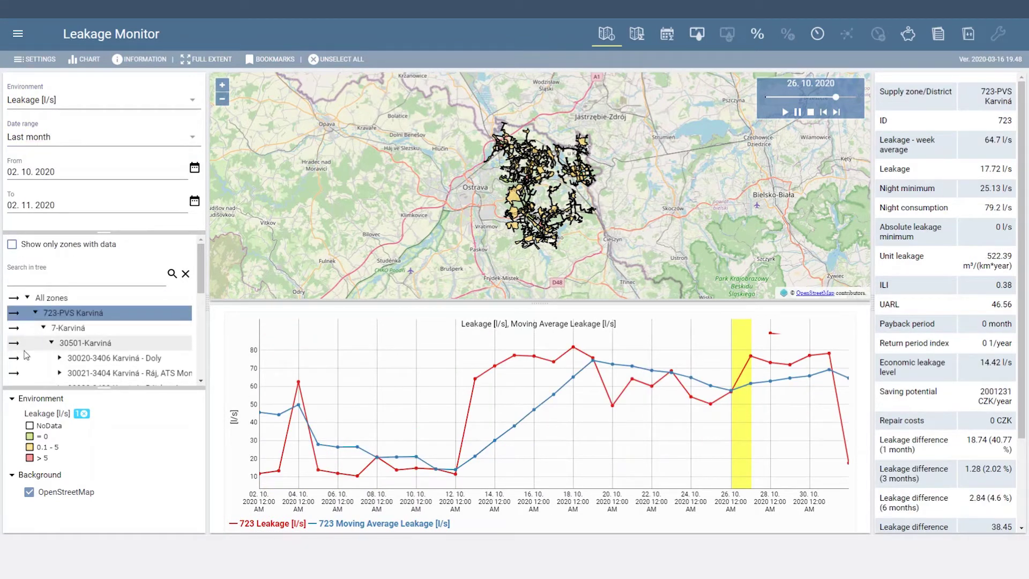
click(150, 355)
scroll(102, 322, down, 3)
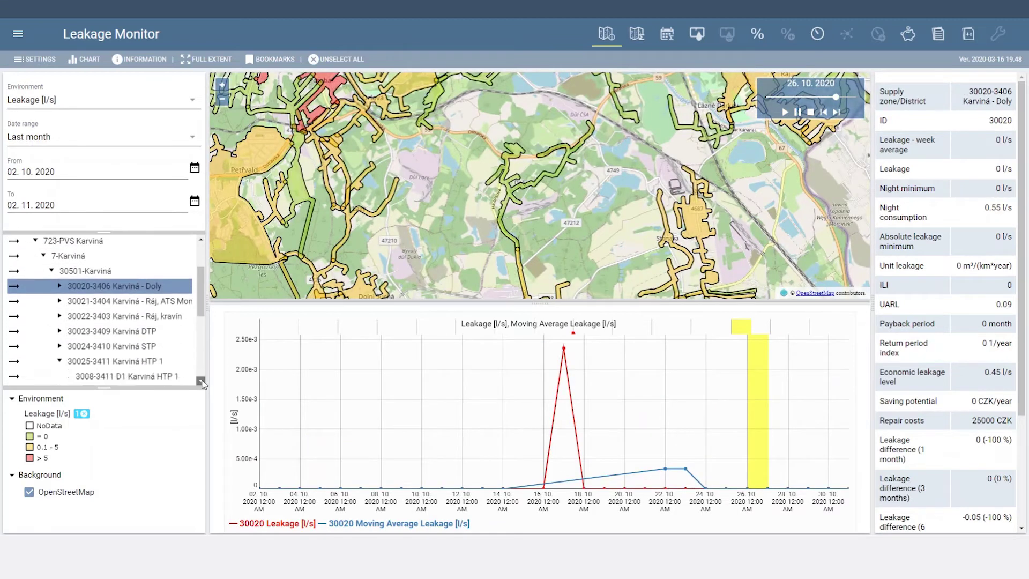
click(60, 346)
click(20, 363)
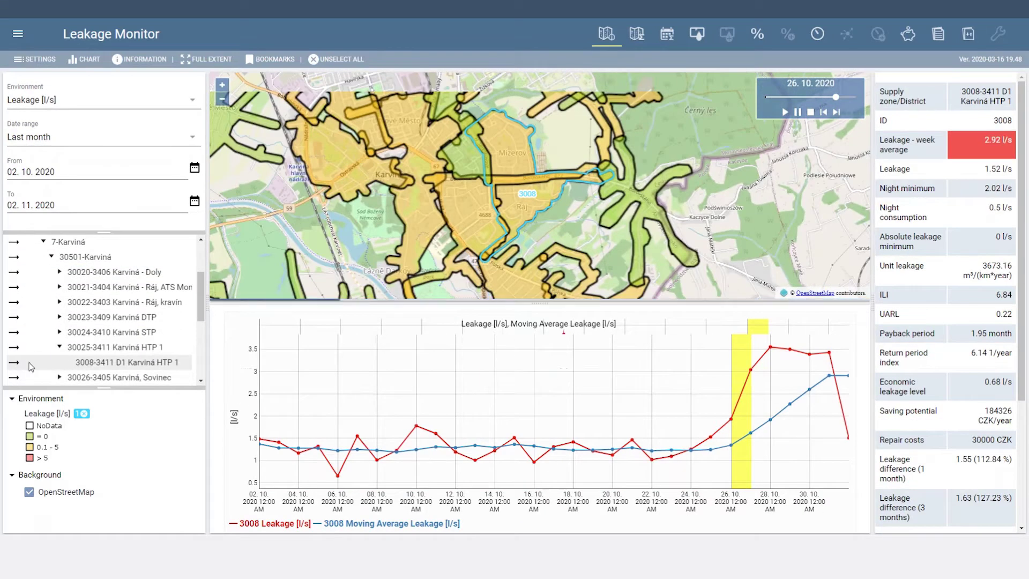
- Select districts 344-3410 D2 Prameny and 331-3409 D5 Závodní-Lázeňská on the map, and play and stop the daily leakage animation
click(467, 210)
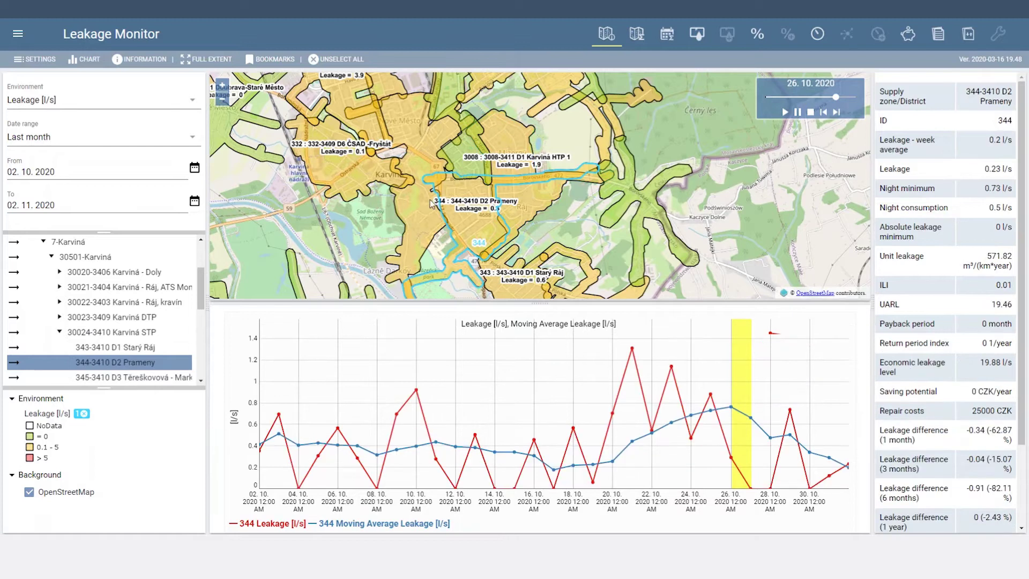
click(425, 200)
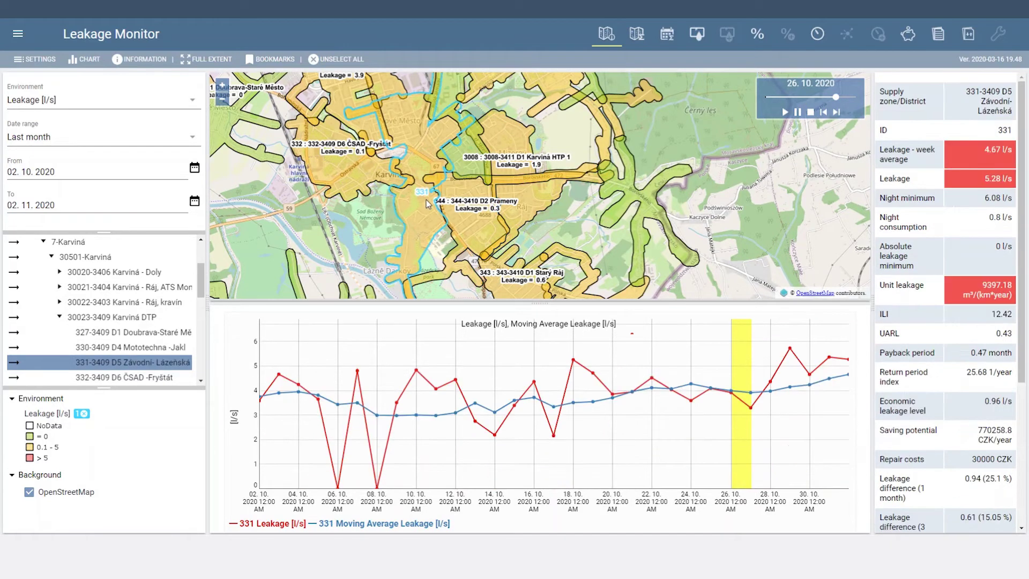
click(784, 111)
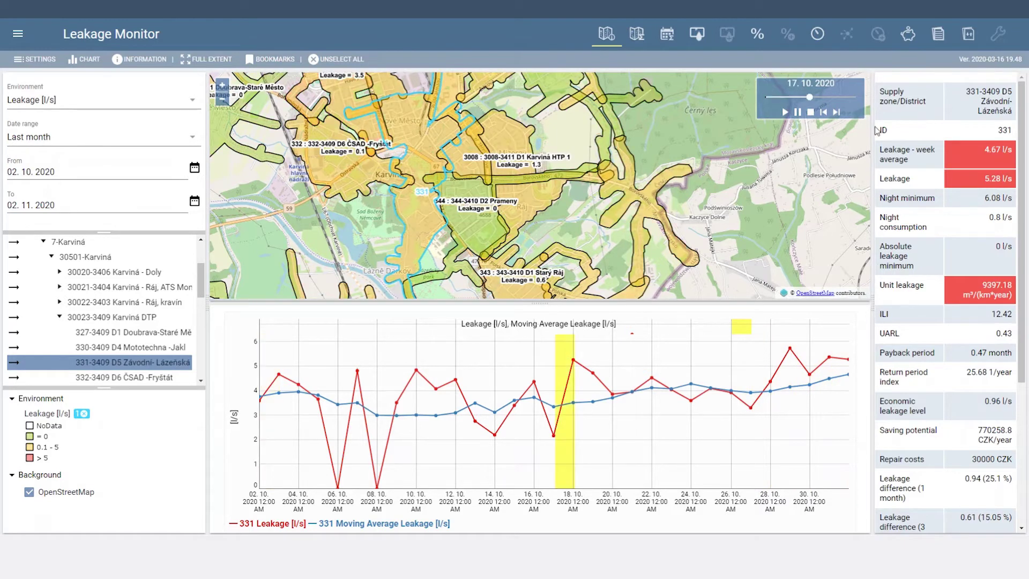
click(811, 111)
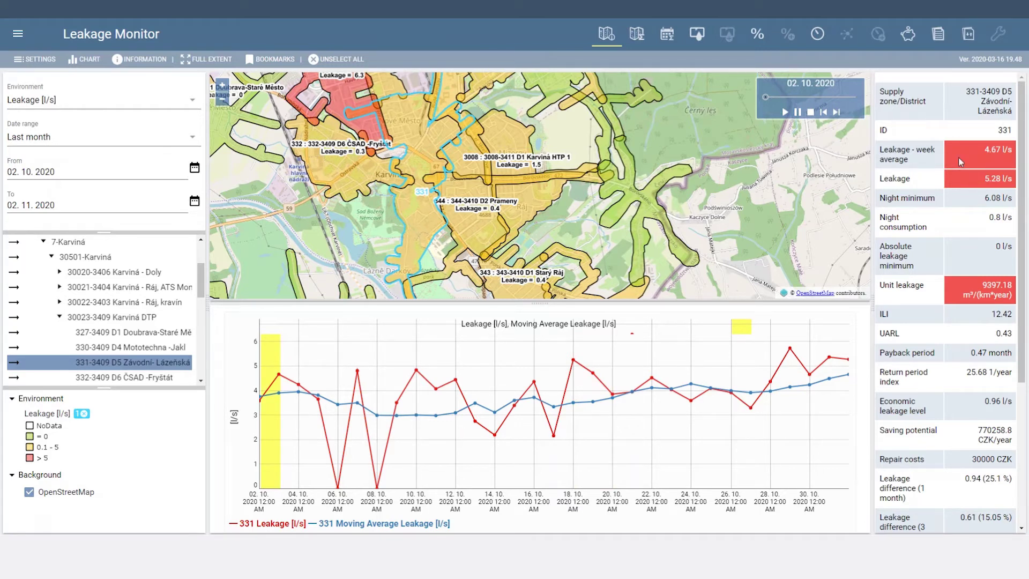
- Open the leakage table and load 7-Karviná together with all its subzones
click(698, 36)
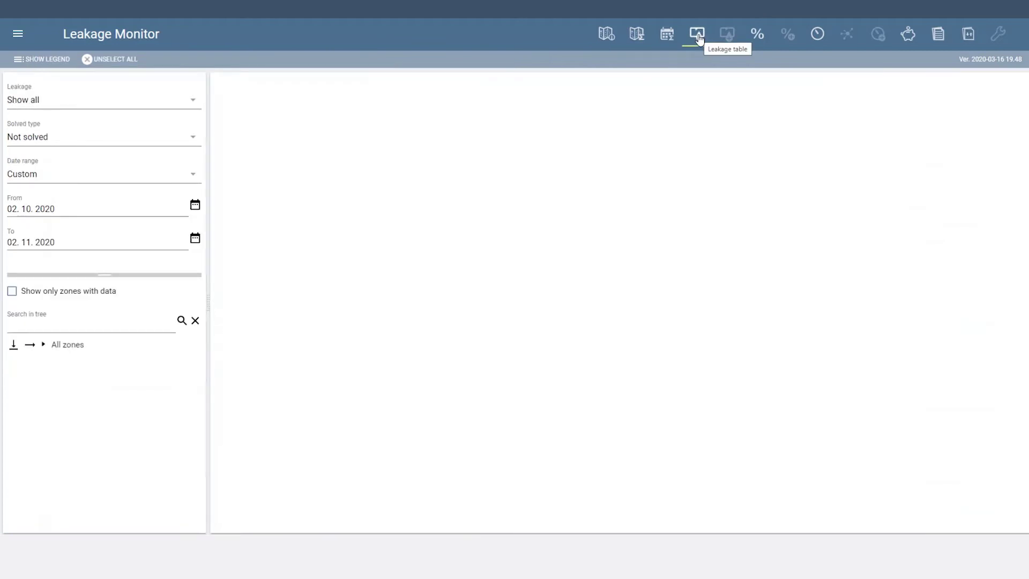
click(44, 345)
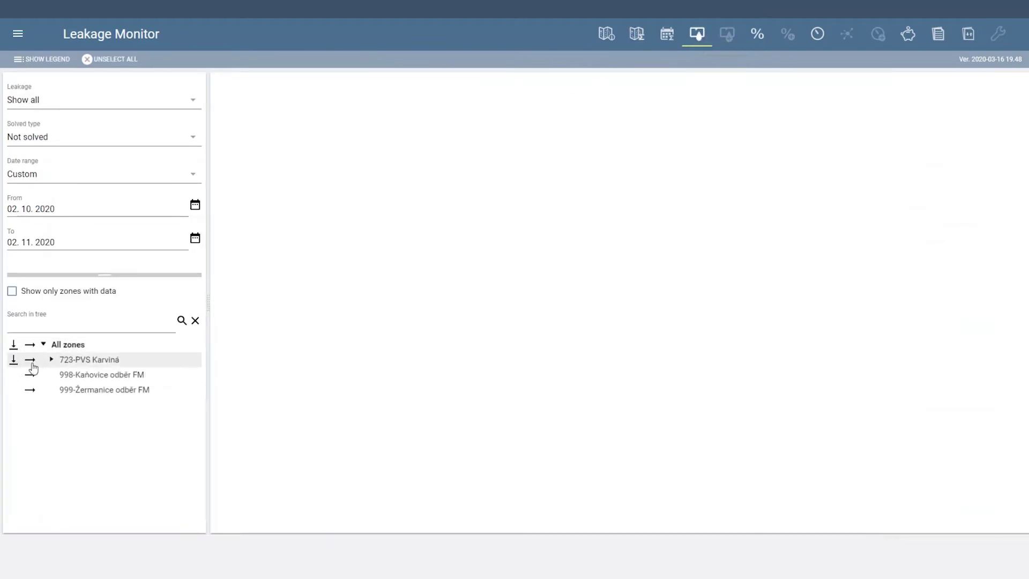
click(51, 360)
click(14, 374)
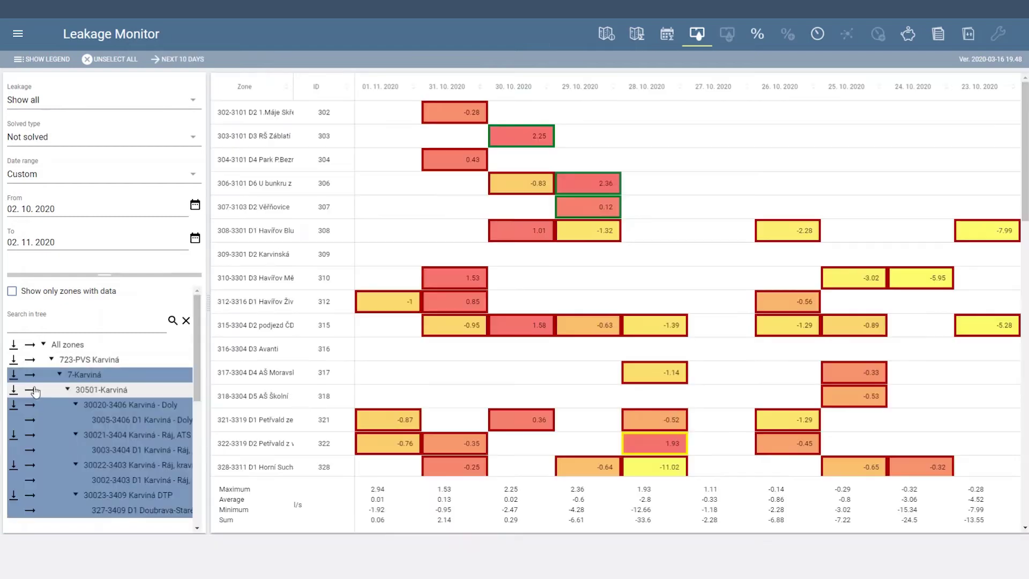
- Filter the leakage table to All leakage types, solved type All and the date range Last month
click(182, 103)
click(114, 150)
click(192, 137)
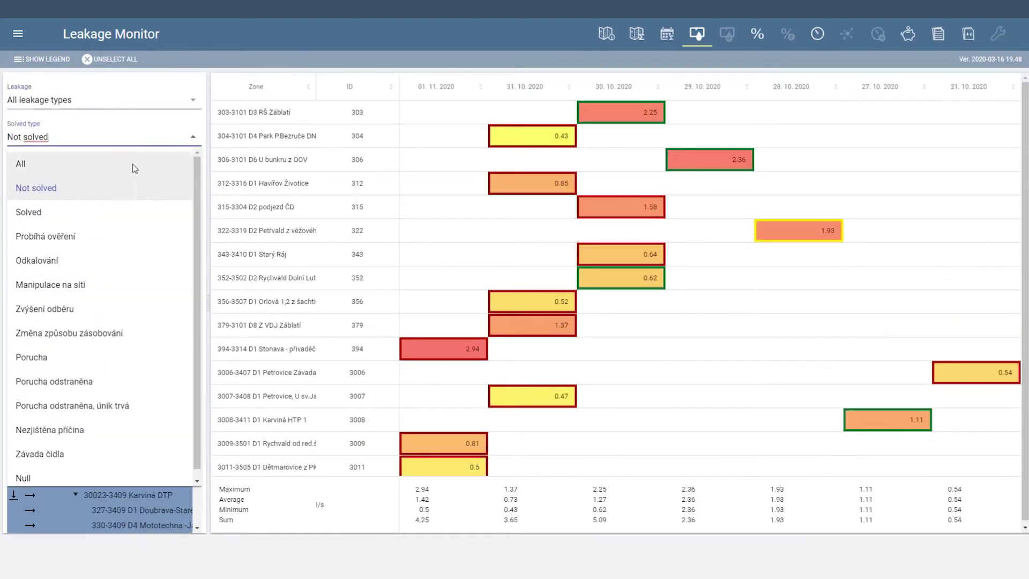
click(133, 163)
click(193, 174)
click(91, 225)
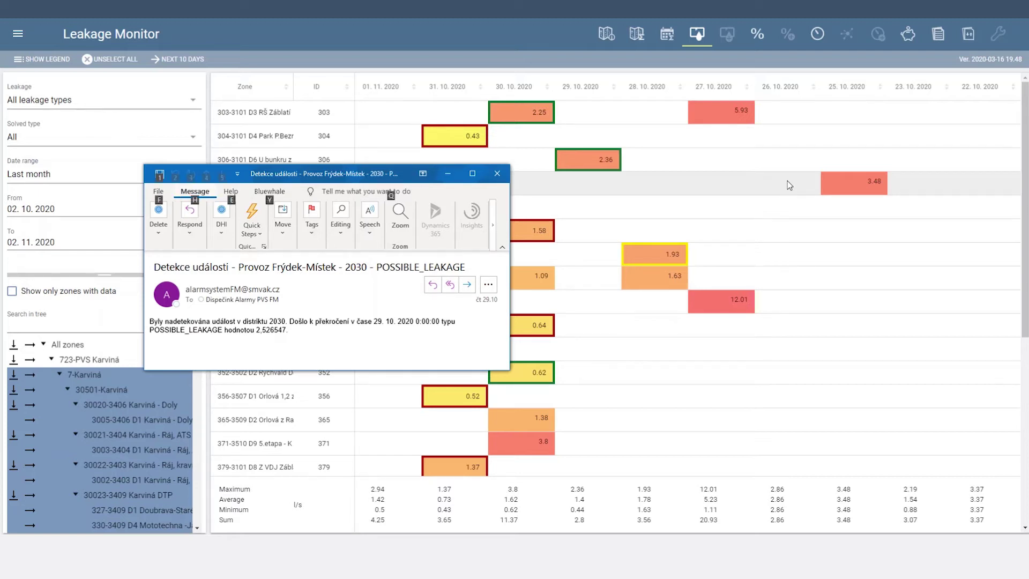
- Open zone 306's possible leakage event of 29. 10. 2020, set its solved type to Porucha odstraněna and save it
click(787, 182)
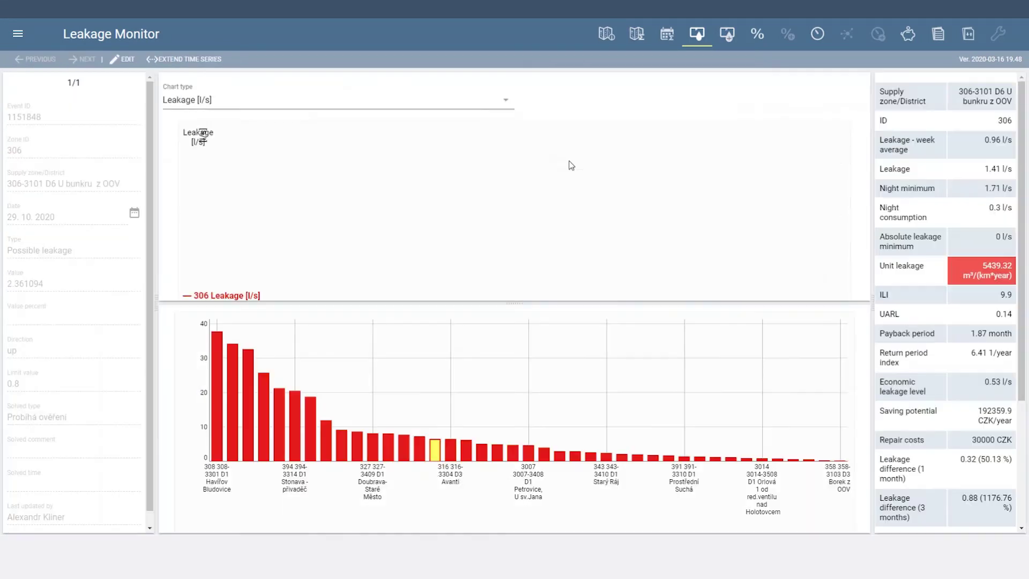
double_click(570, 163)
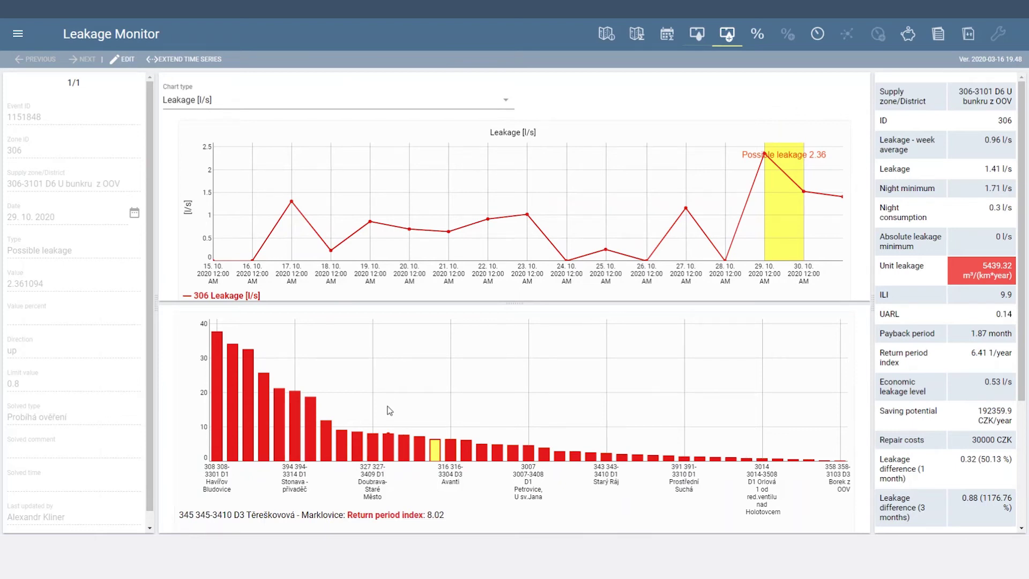
click(125, 60)
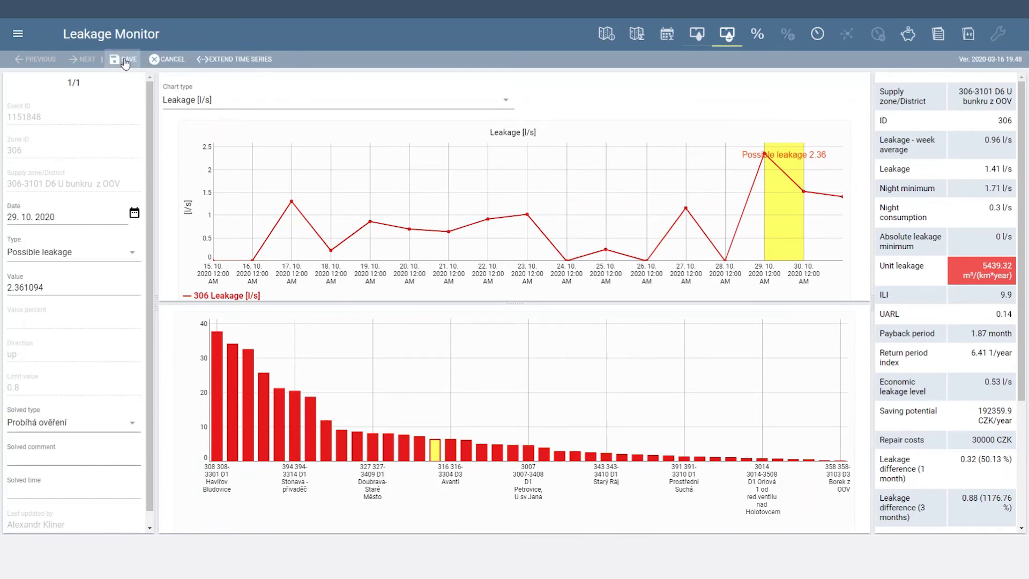
click(133, 254)
click(133, 256)
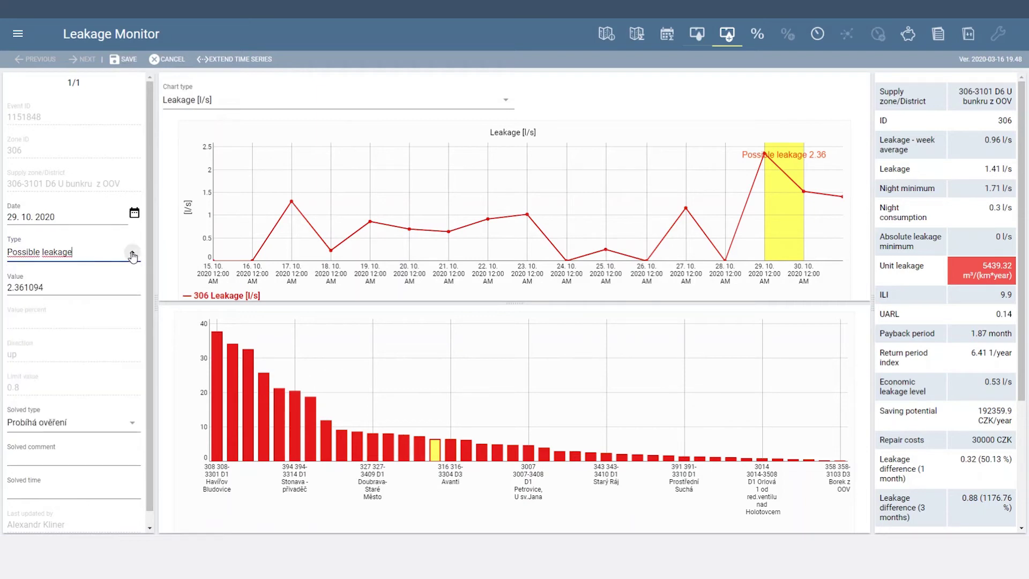
click(122, 418)
click(99, 291)
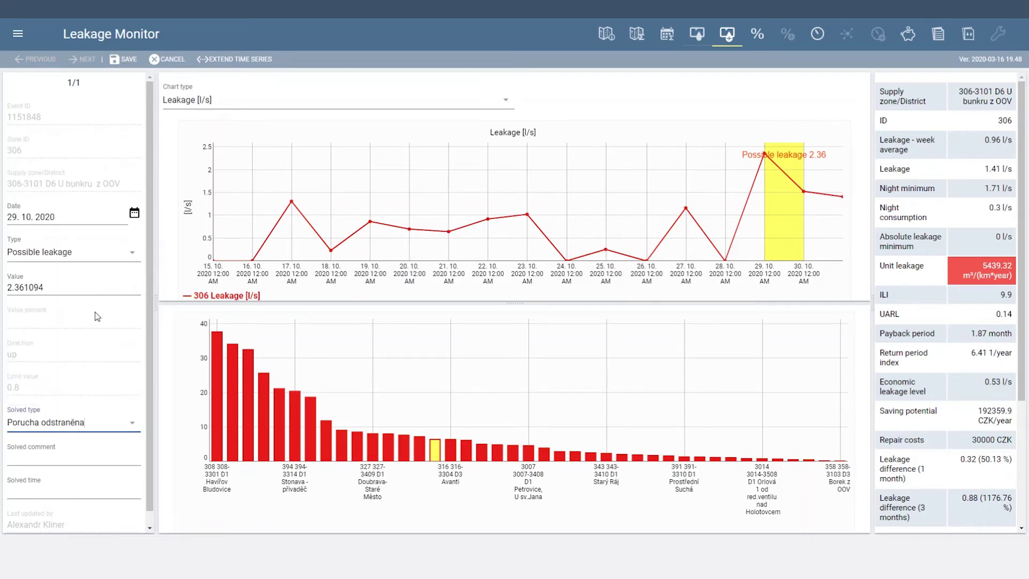
click(128, 60)
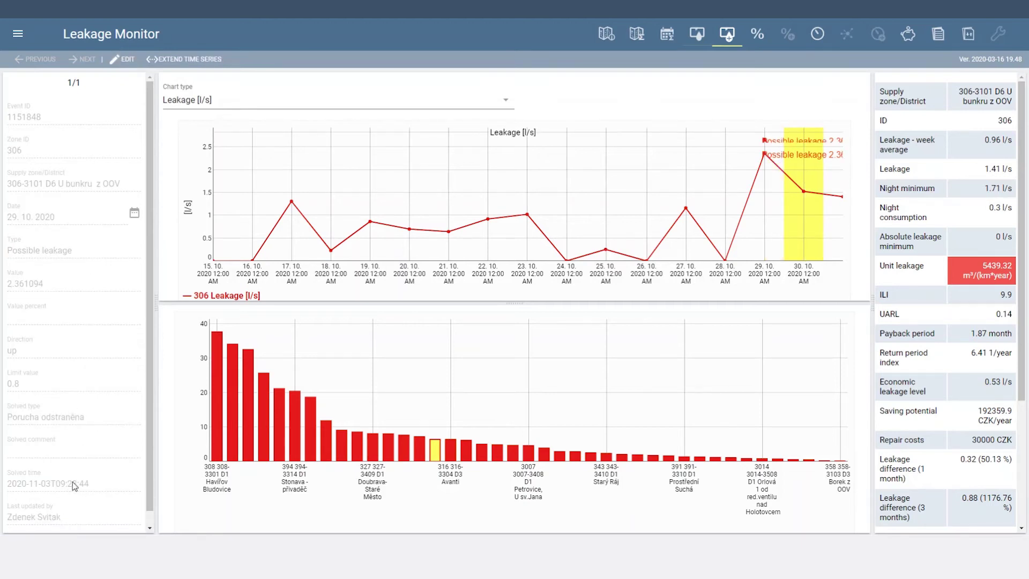
- Open the saving potential chart and show 30501-Karviná with all its subzones for the Last 3 months
click(907, 36)
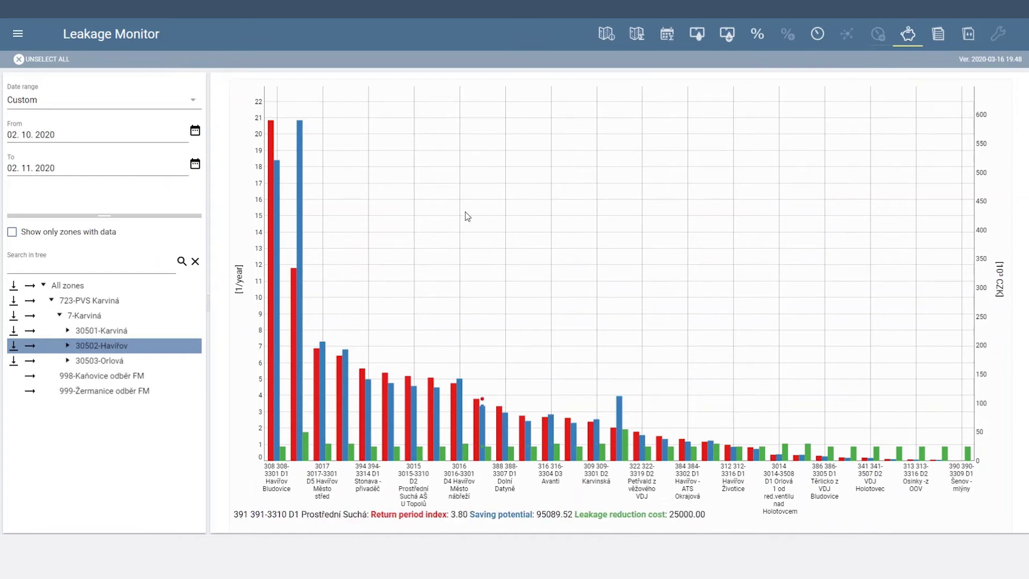
click(15, 360)
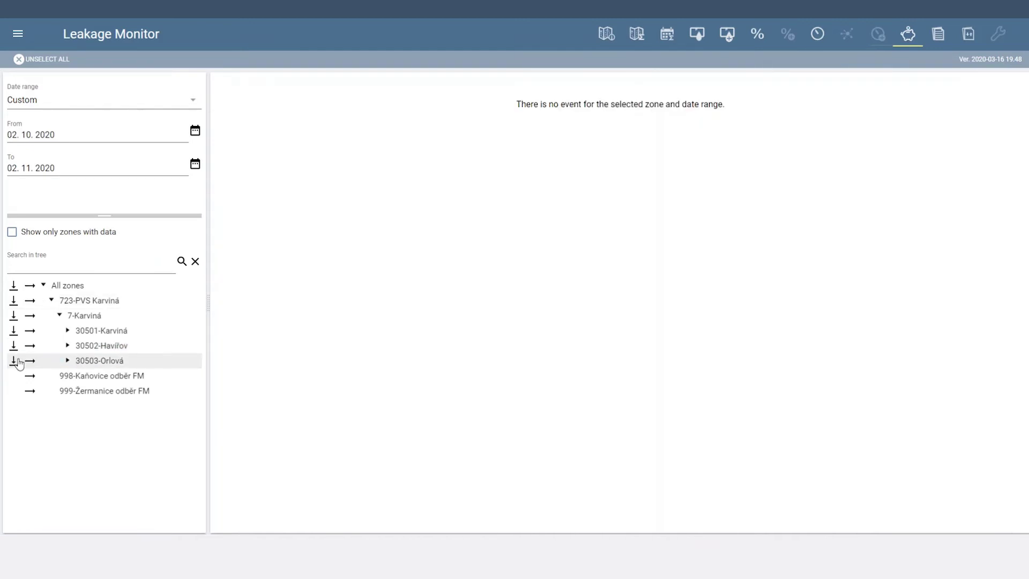
click(15, 330)
click(193, 101)
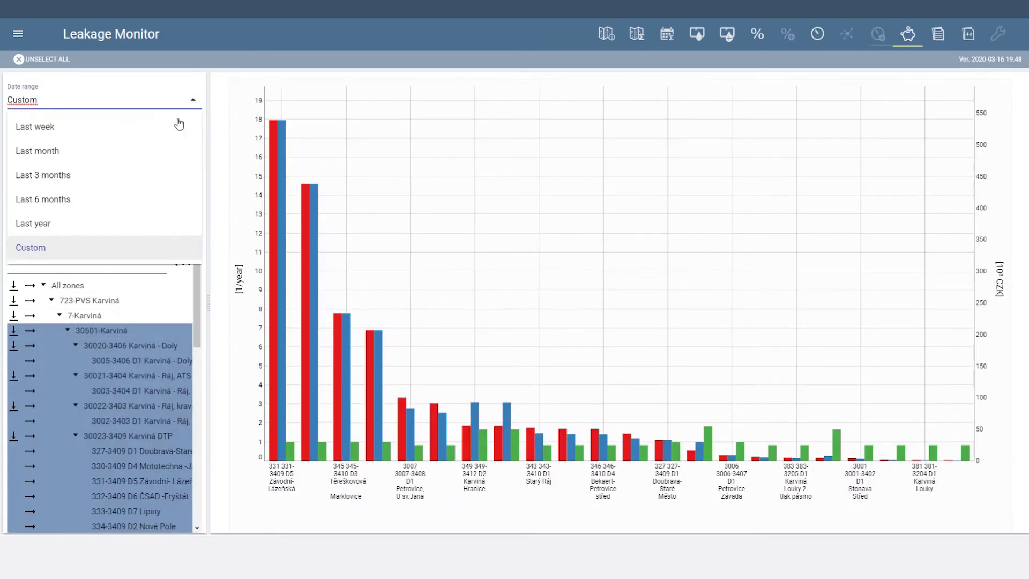
click(138, 173)
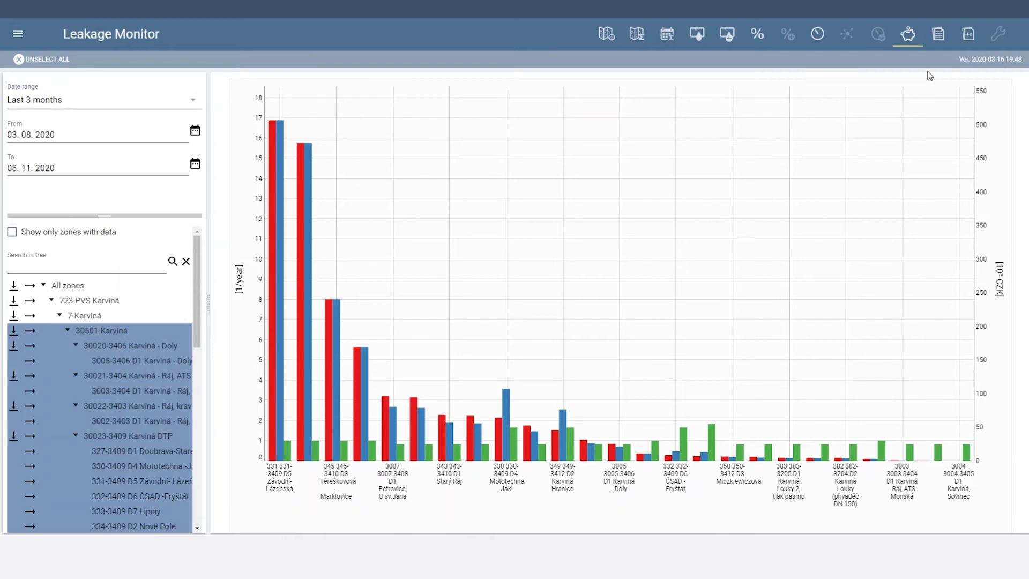
- Download Report_denni_KA_20201030_0630.xlsm from the Denni_report_KA report settings
click(938, 34)
click(496, 111)
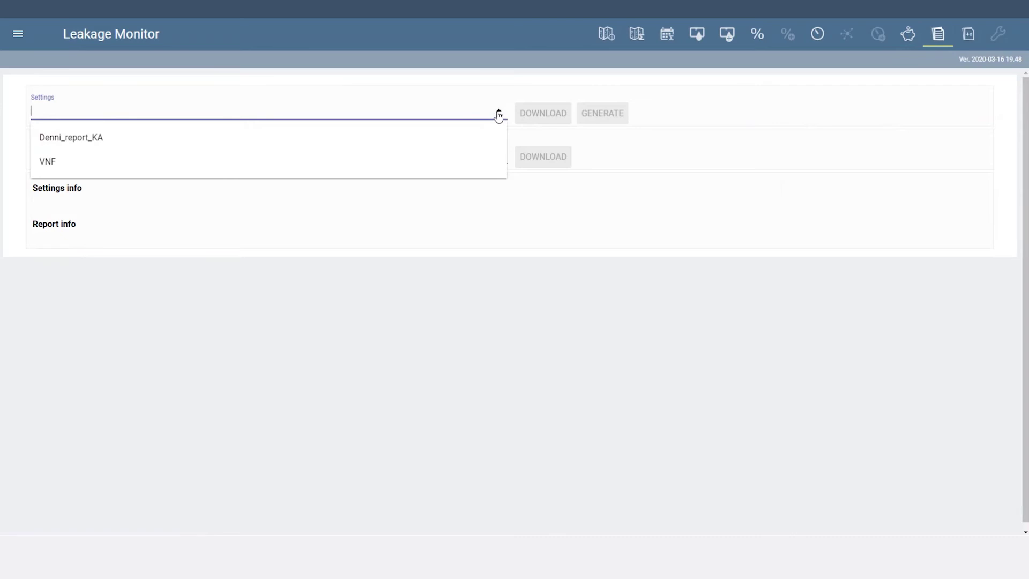
click(437, 141)
click(499, 155)
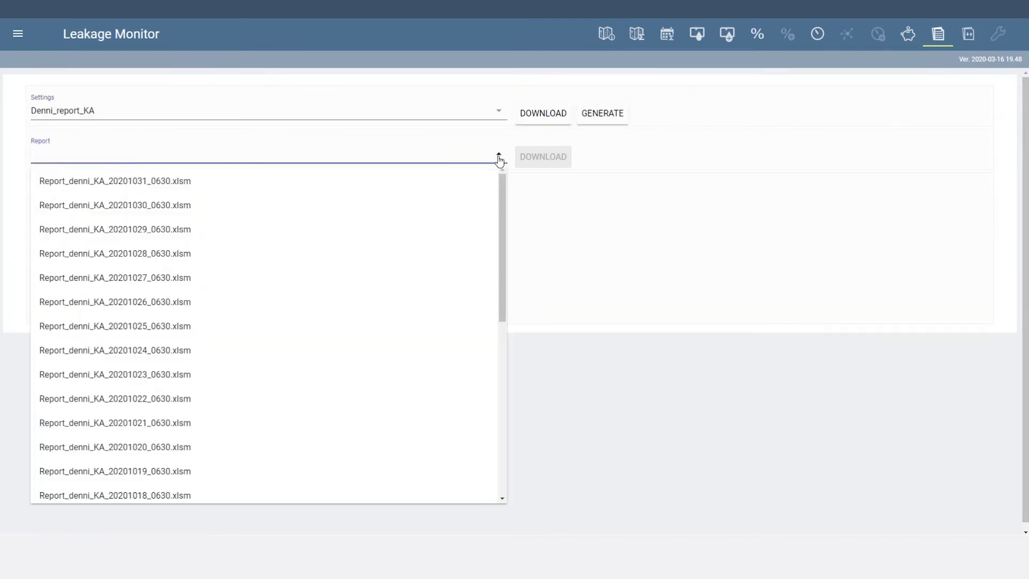
click(455, 216)
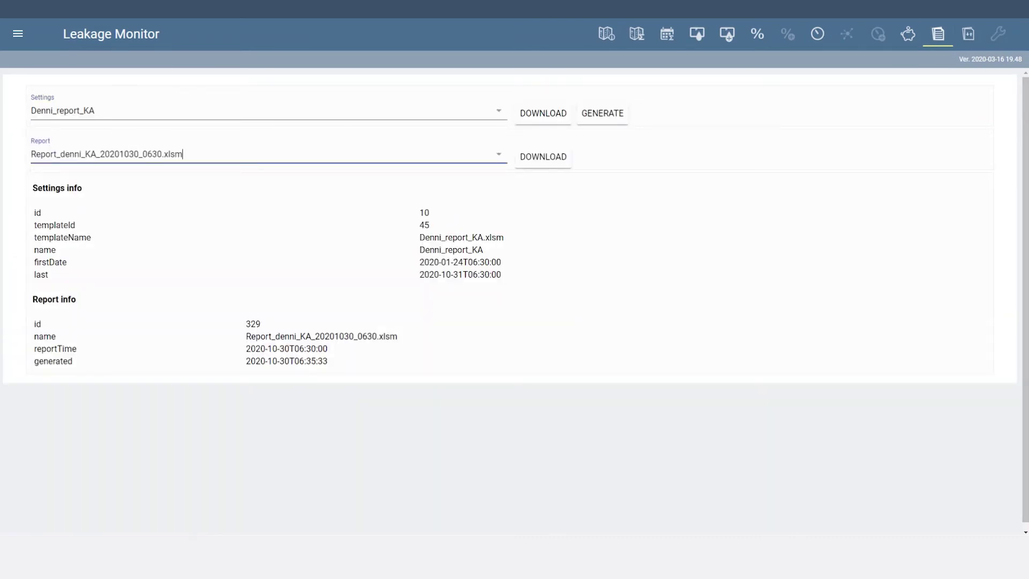
click(540, 162)
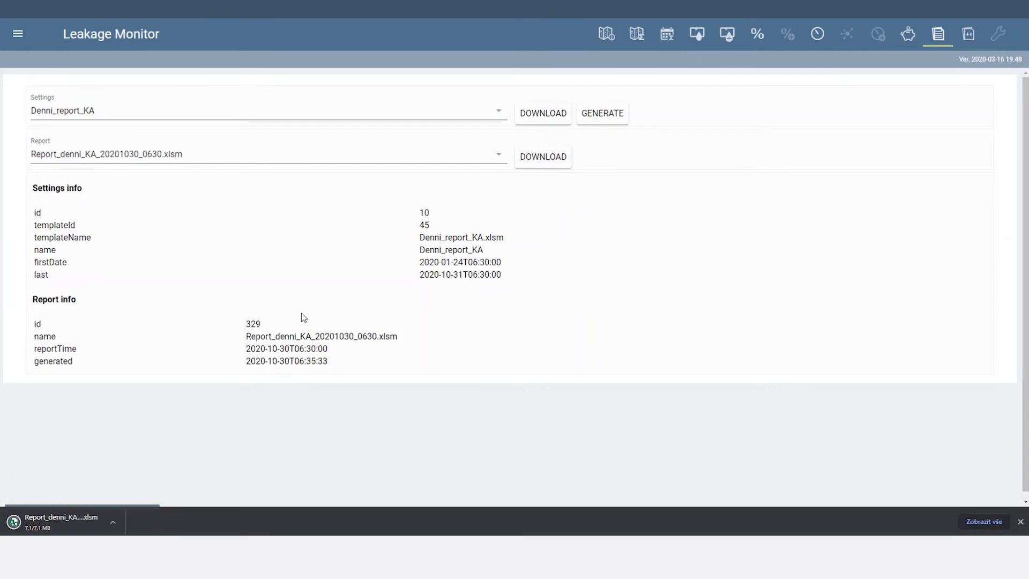
- Open the downloaded report in Excel and filter the Report-percent sheet's pie chart by ILI and NRW
click(53, 521)
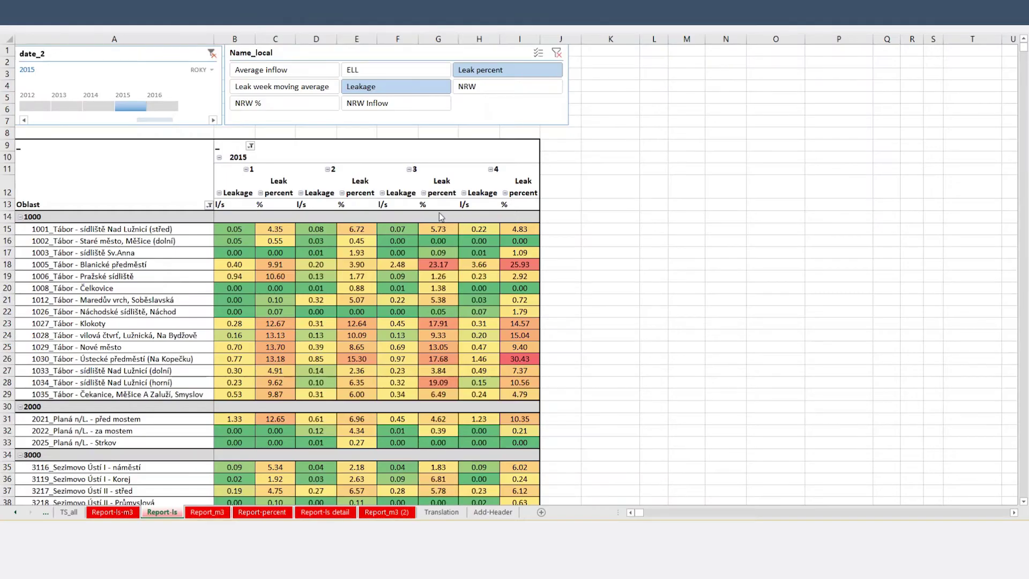
click(261, 514)
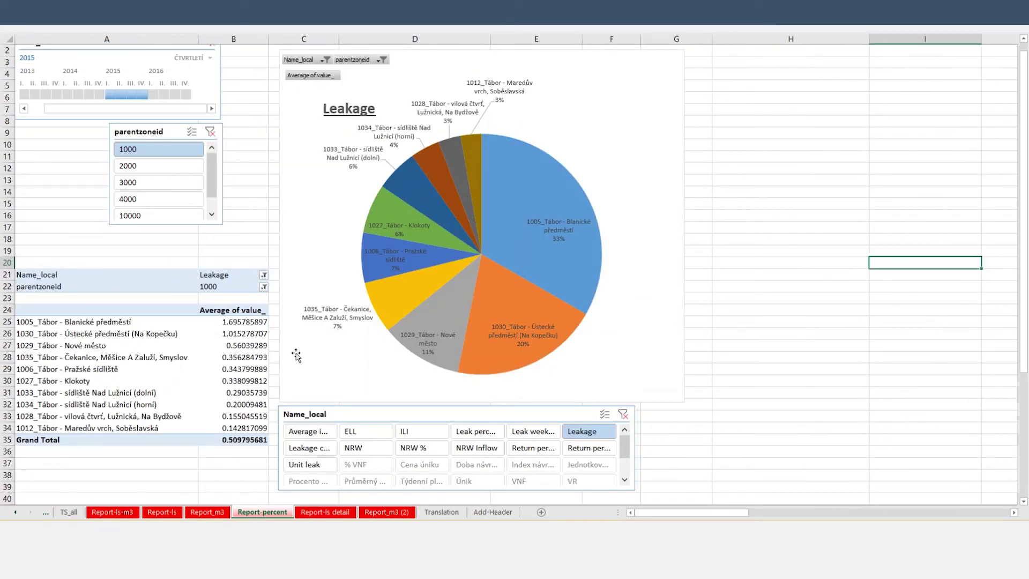
click(416, 429)
click(365, 449)
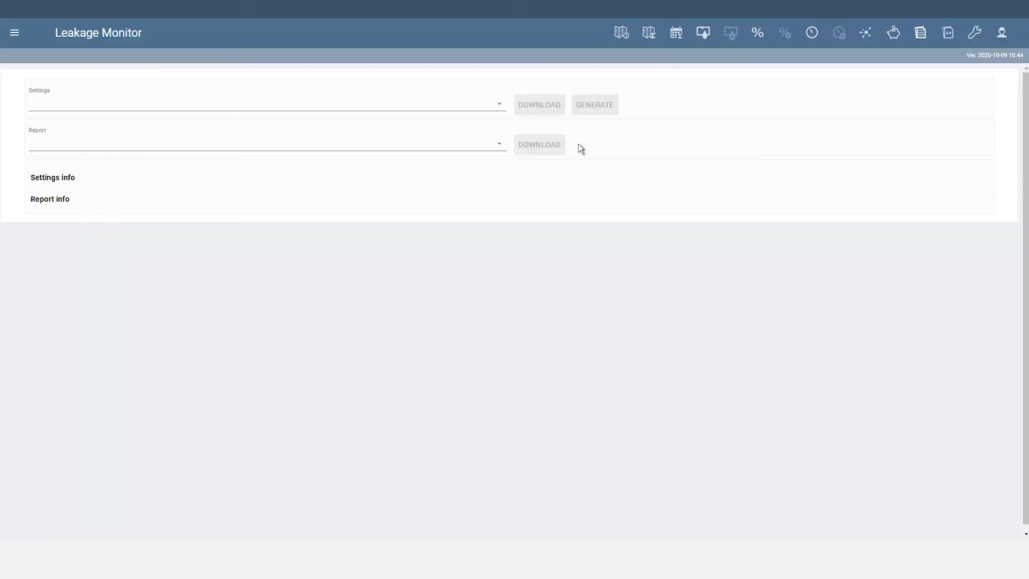
- In Leakage Monitor's selected-area overview, compare leakage for 30503-Orlová, 30003-3101 Bohumín and 7-Karviná, and enlarge the four index charts
click(865, 32)
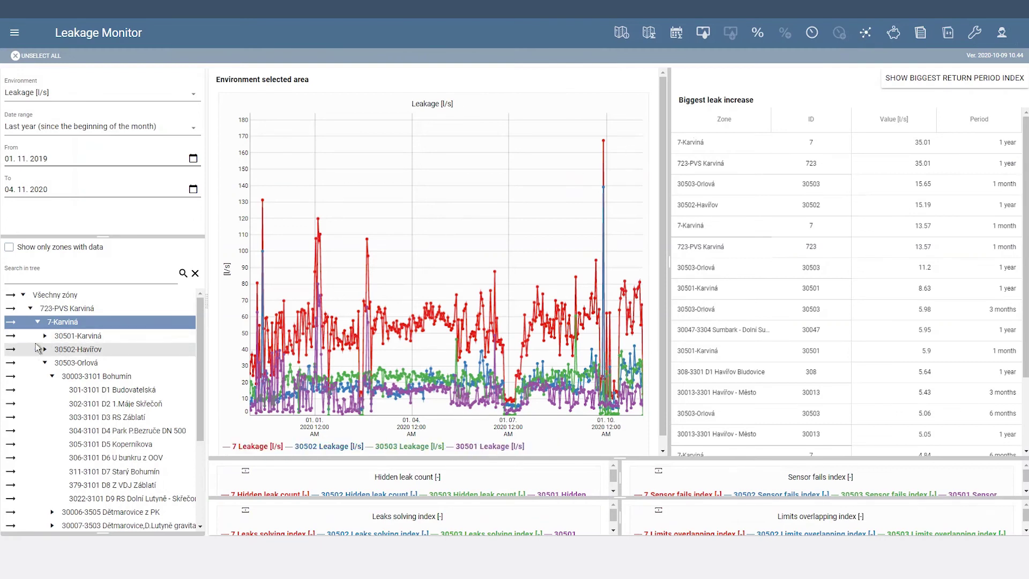
click(11, 364)
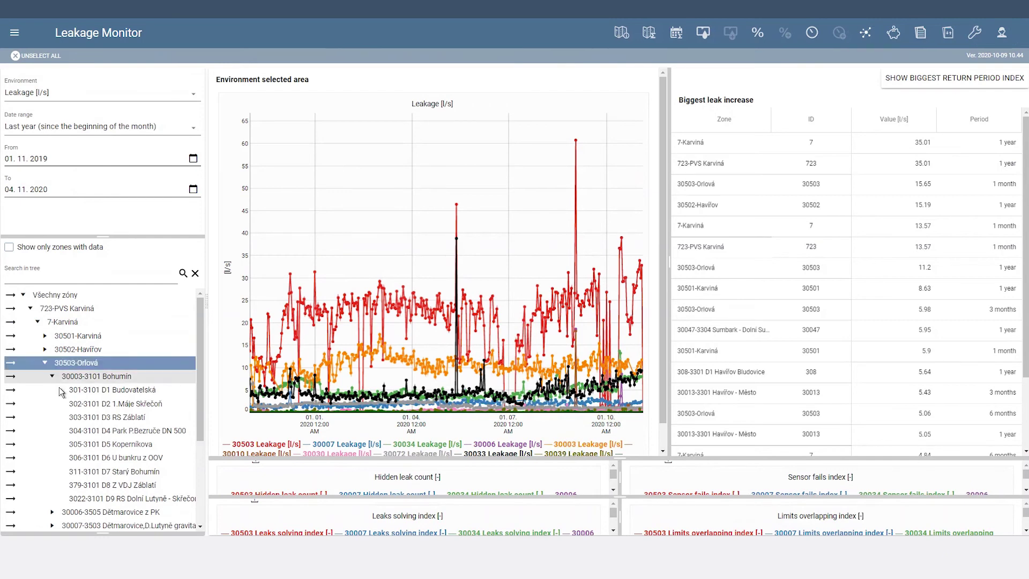
click(11, 377)
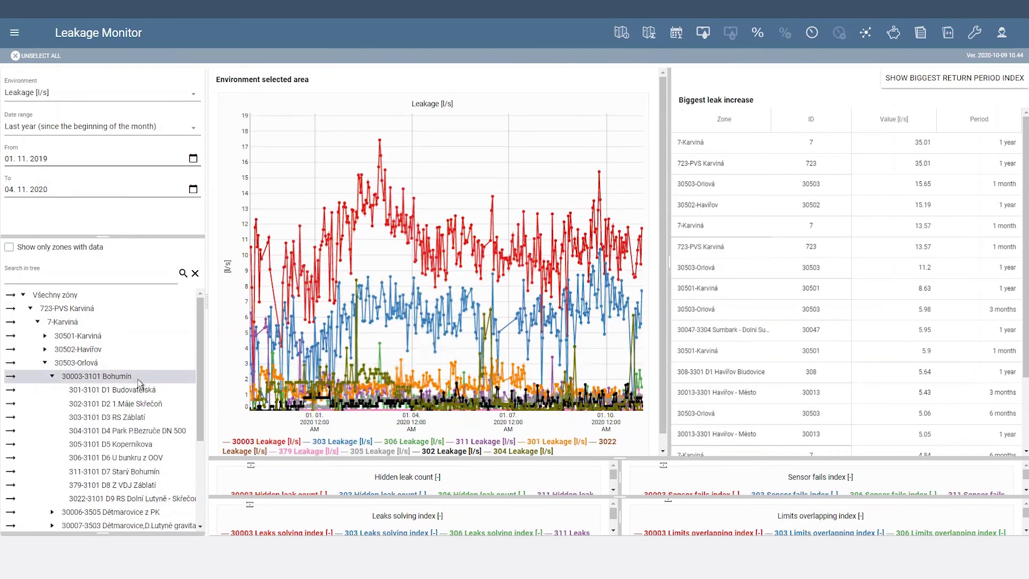
click(10, 323)
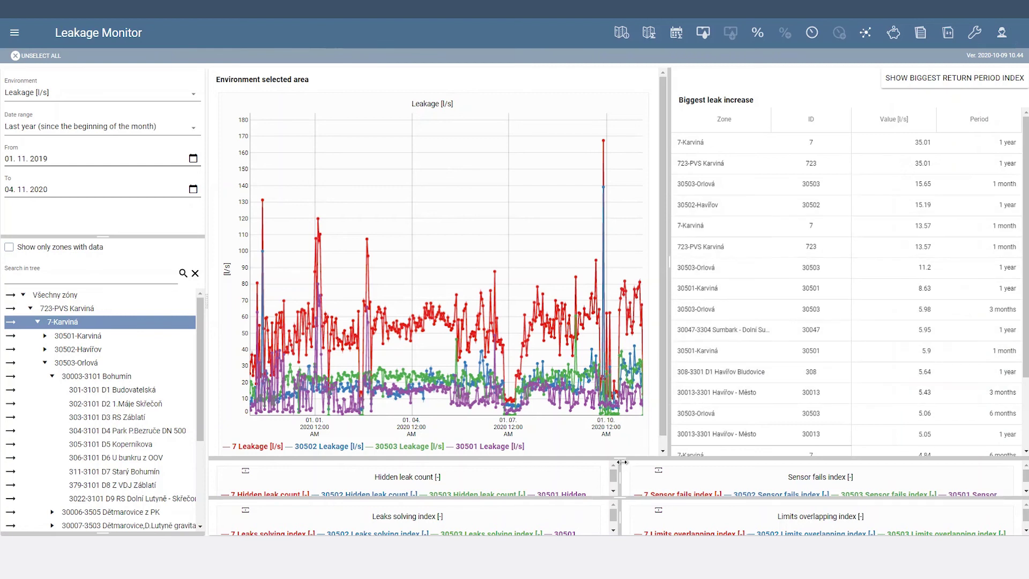
drag(621, 460, 583, 79)
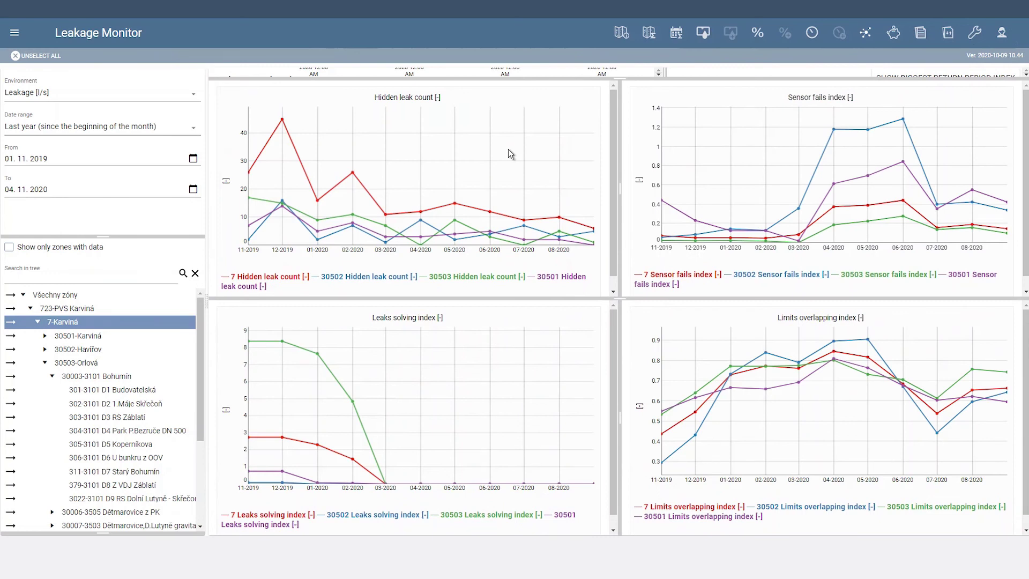